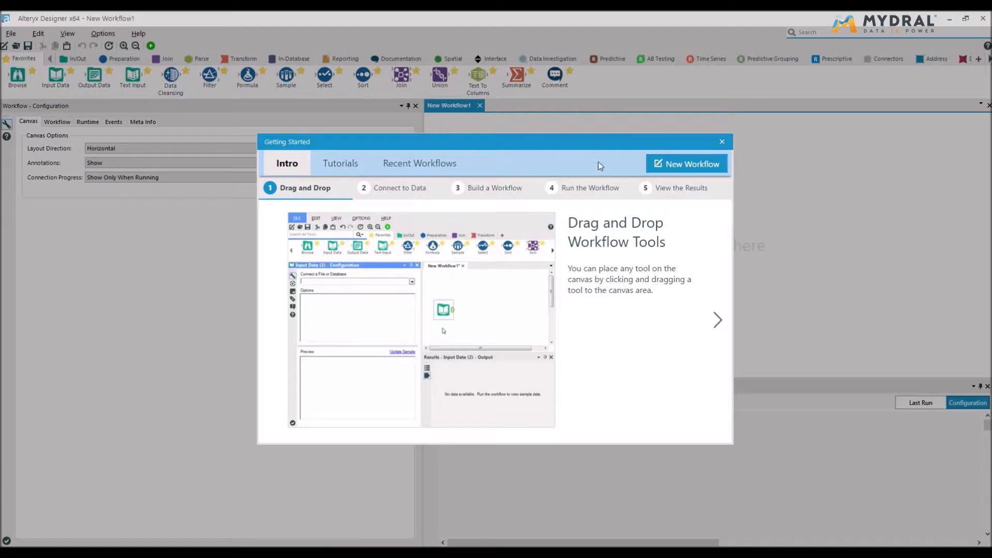
# Add an Input Data tool to the canvas that reads the Coordonnées_magasins_vélo.yxdb file
pyautogui.click(698, 164)
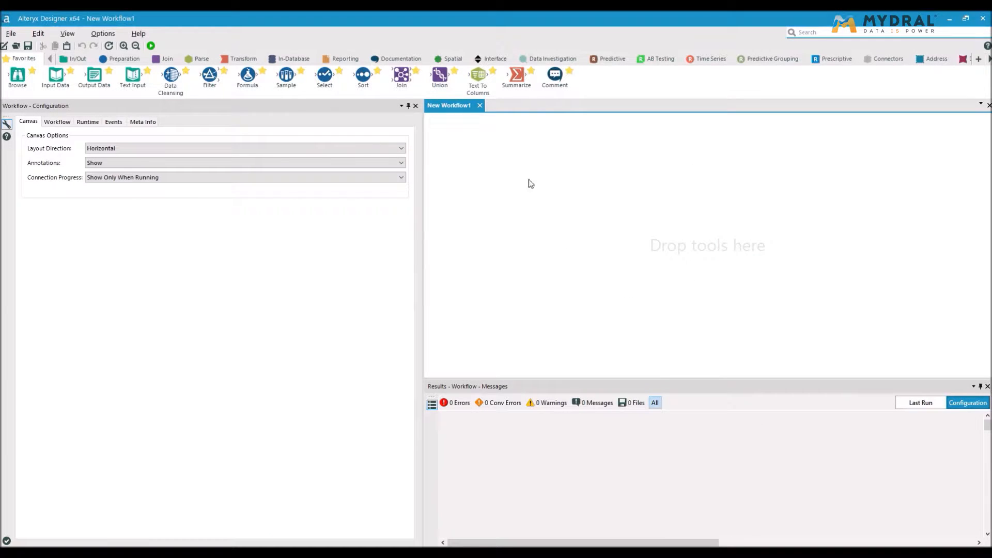
pyautogui.moveTo(60, 84); pyautogui.dragTo(479, 164)
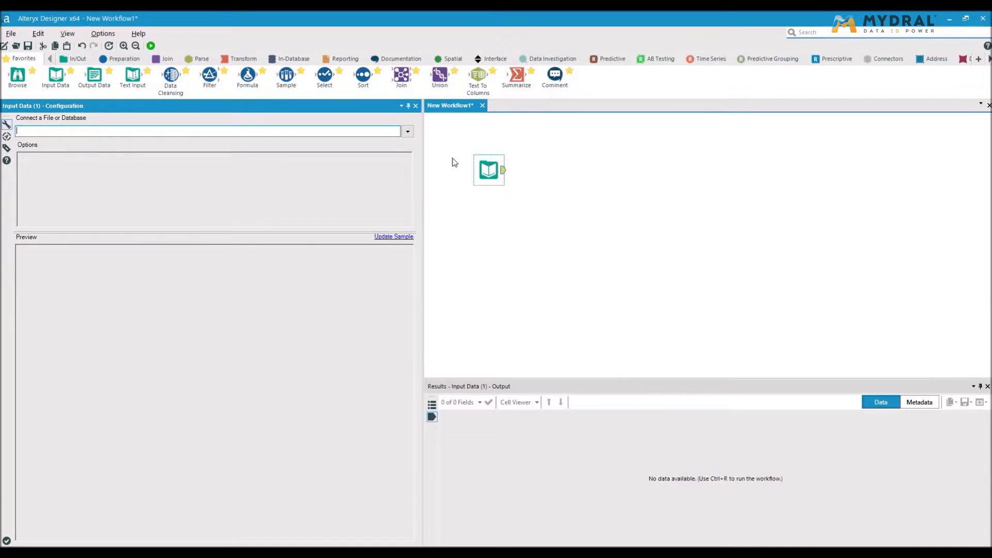
pyautogui.click(409, 132)
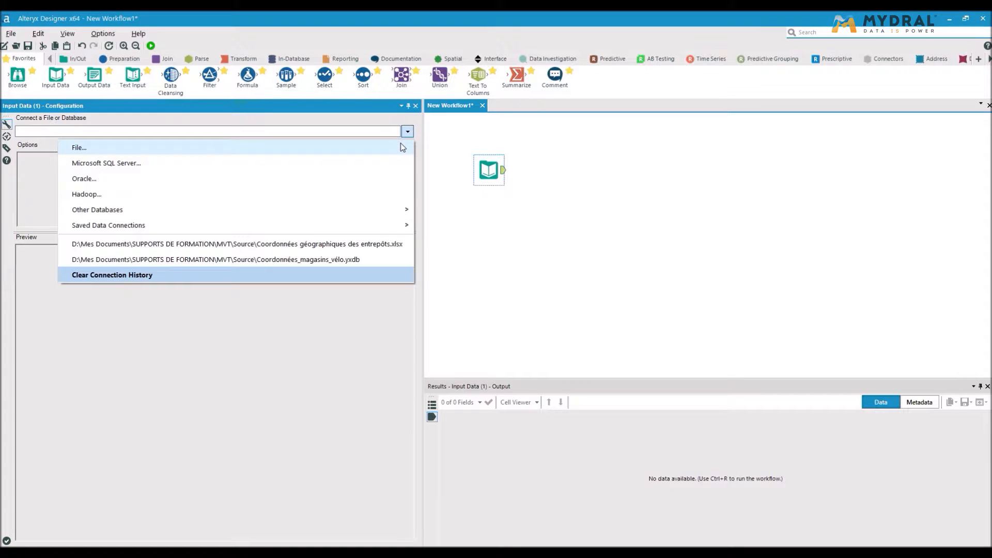
pyautogui.click(403, 150)
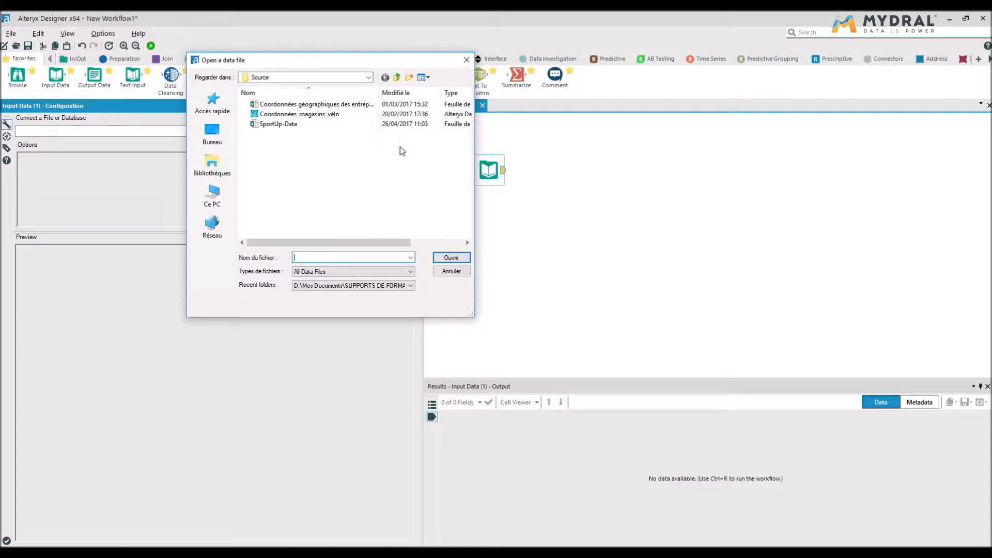
pyautogui.doubleClick(317, 115)
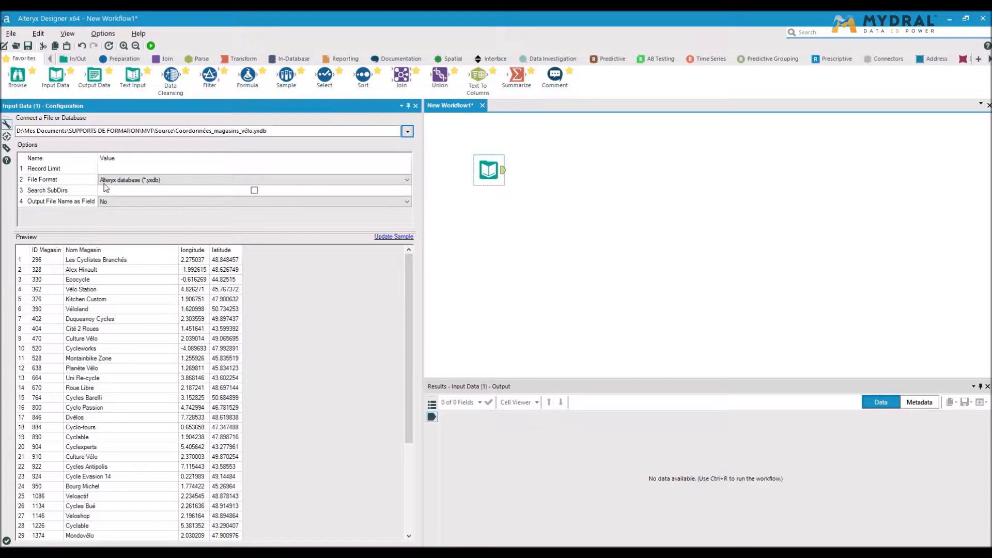
# Add a second Input Data tool reading the 'Coordonnées entrepots$' sheet of the Coordonnées géographiques des entrepôts workbook
pyautogui.moveTo(51, 80); pyautogui.dragTo(482, 277)
pyautogui.click(408, 132)
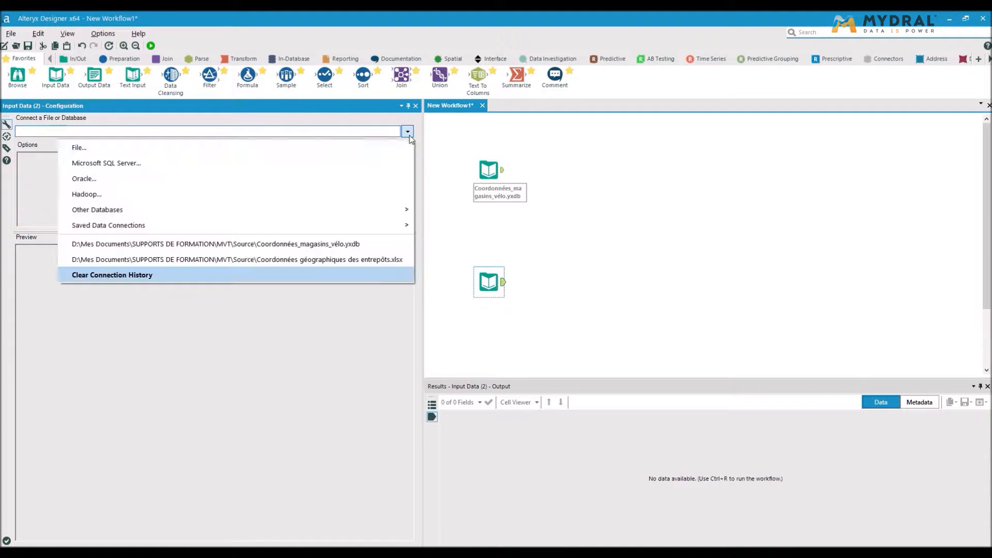
pyautogui.click(405, 147)
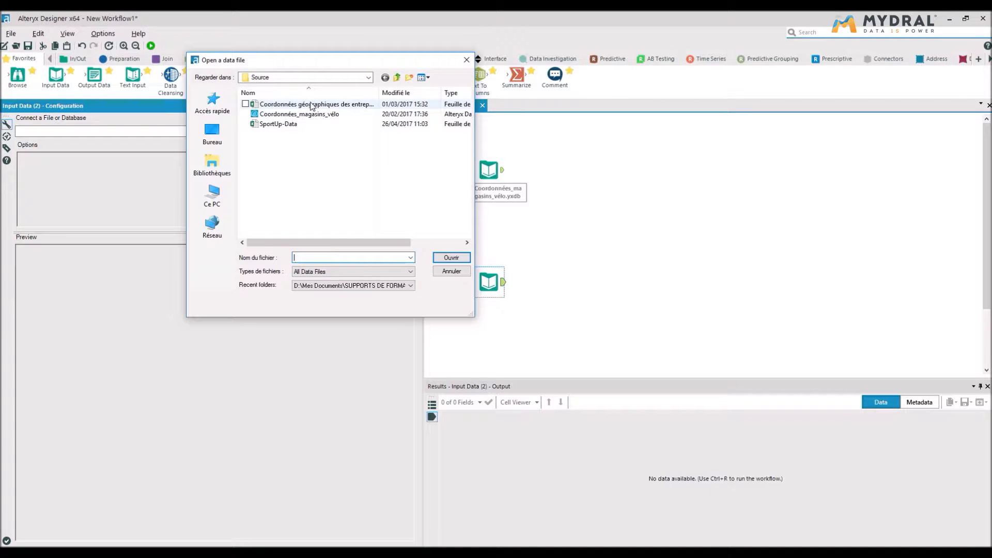
pyautogui.doubleClick(349, 105)
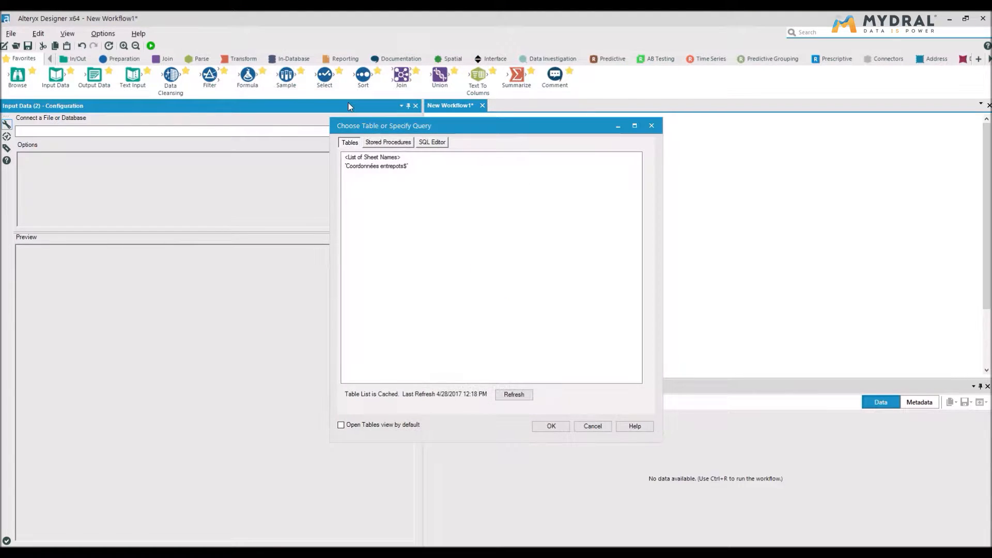
pyautogui.doubleClick(422, 167)
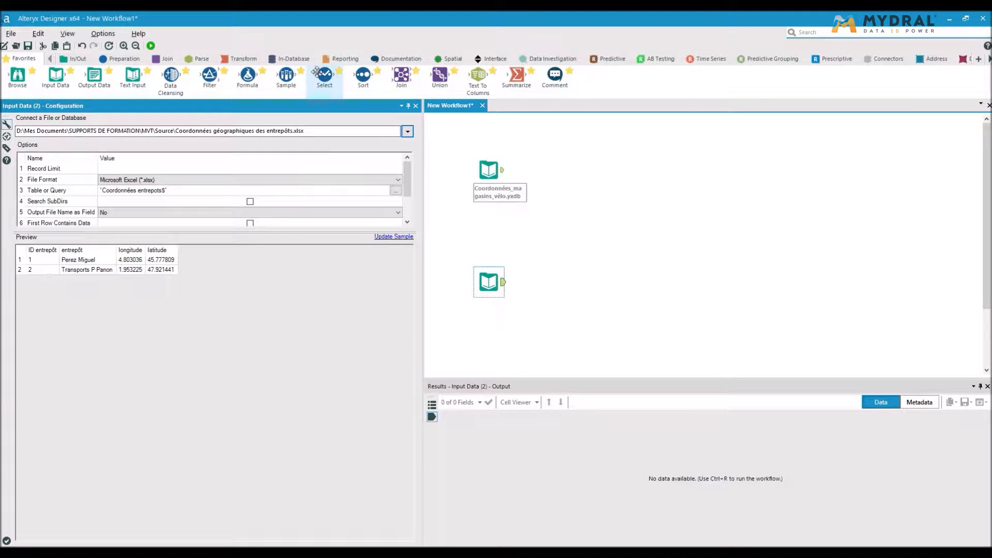
# Connect a Select tool after the store coordinates input and review its field types
pyautogui.moveTo(314, 70); pyautogui.dragTo(570, 174)
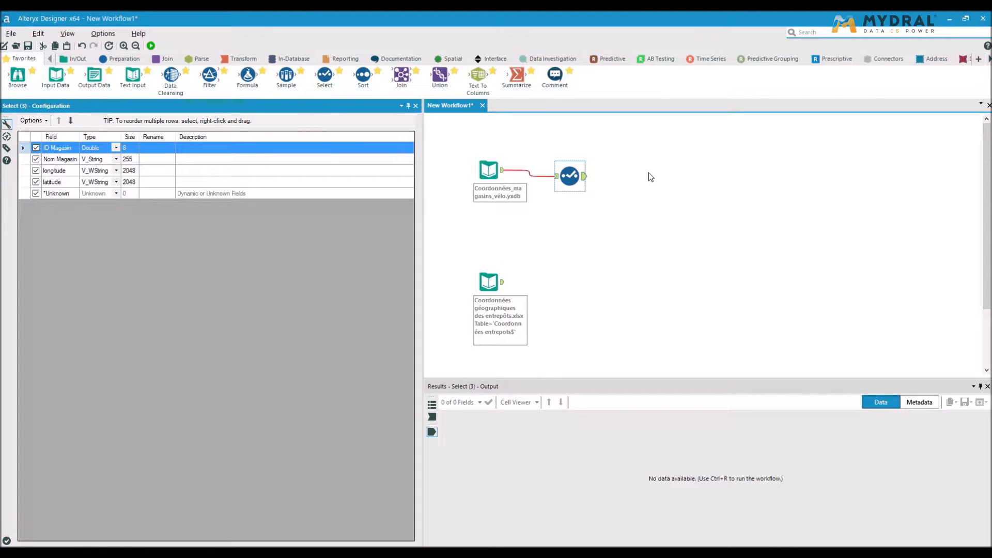
pyautogui.moveTo(571, 178); pyautogui.dragTo(571, 172)
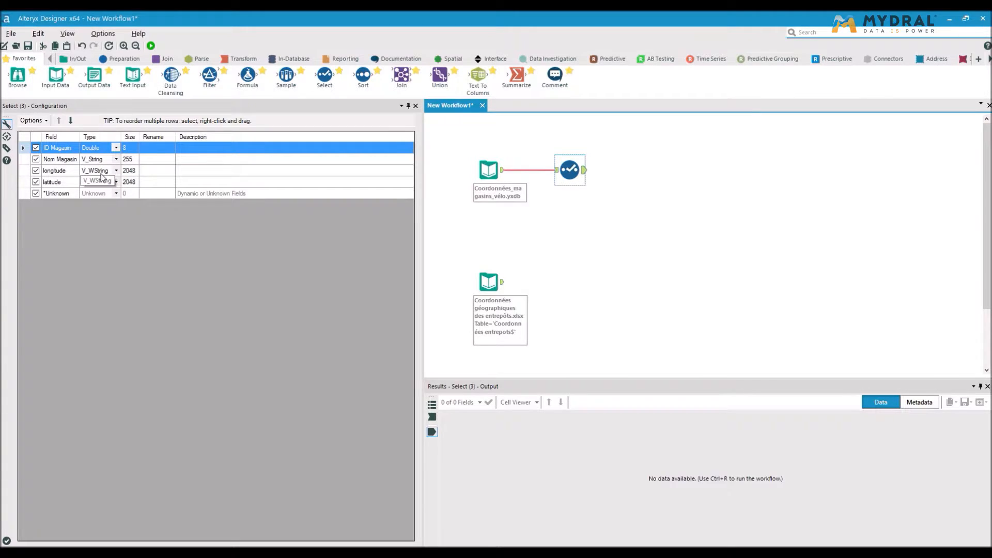
pyautogui.click(122, 242)
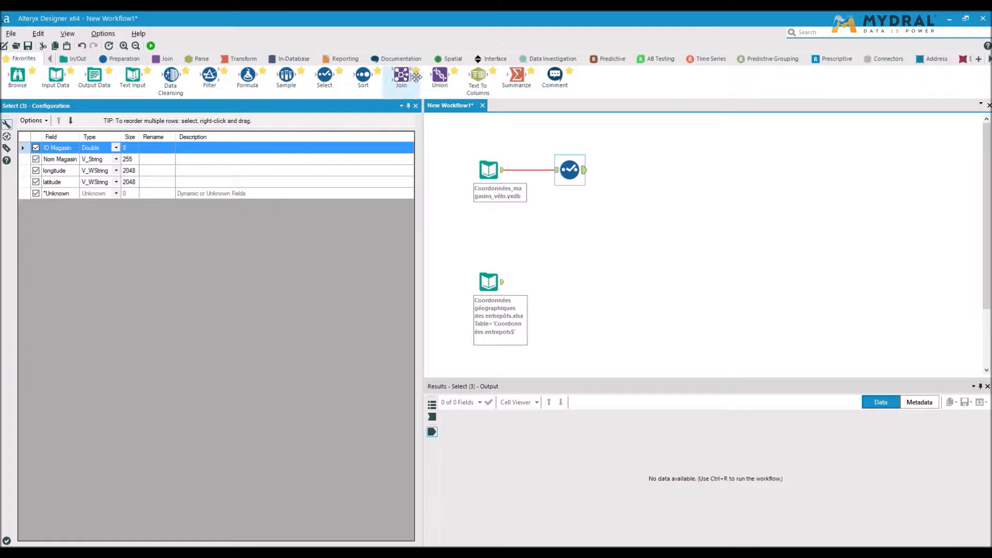
# Add a Create Points tool after the Select tool, using longitude as the X field and latitude as the Y field
pyautogui.click(450, 60)
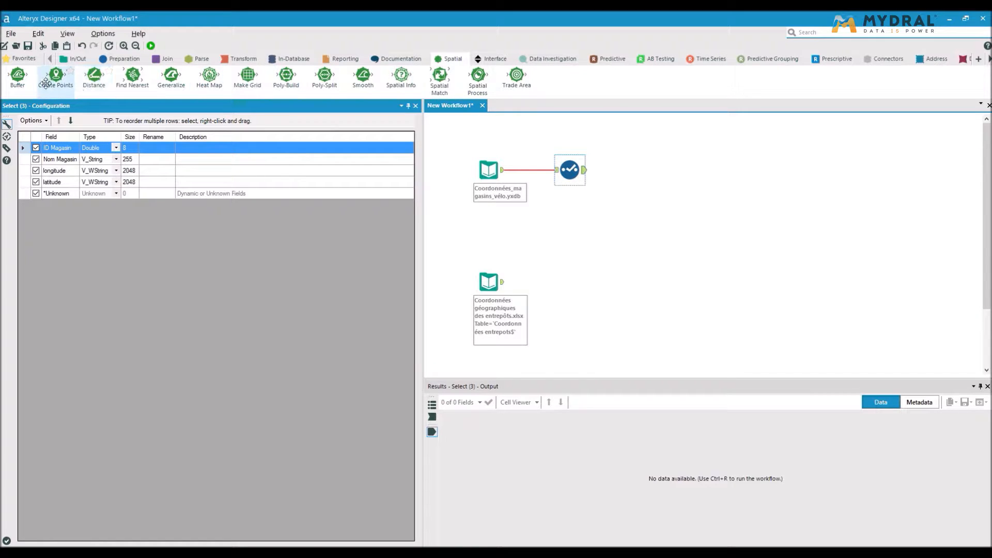
pyautogui.moveTo(51, 81); pyautogui.dragTo(626, 169)
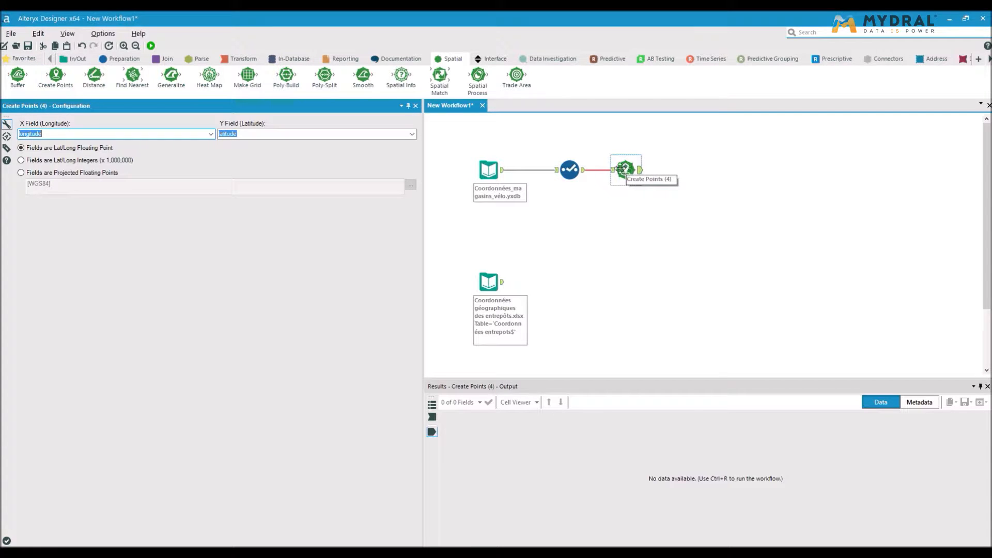
pyautogui.click(210, 135)
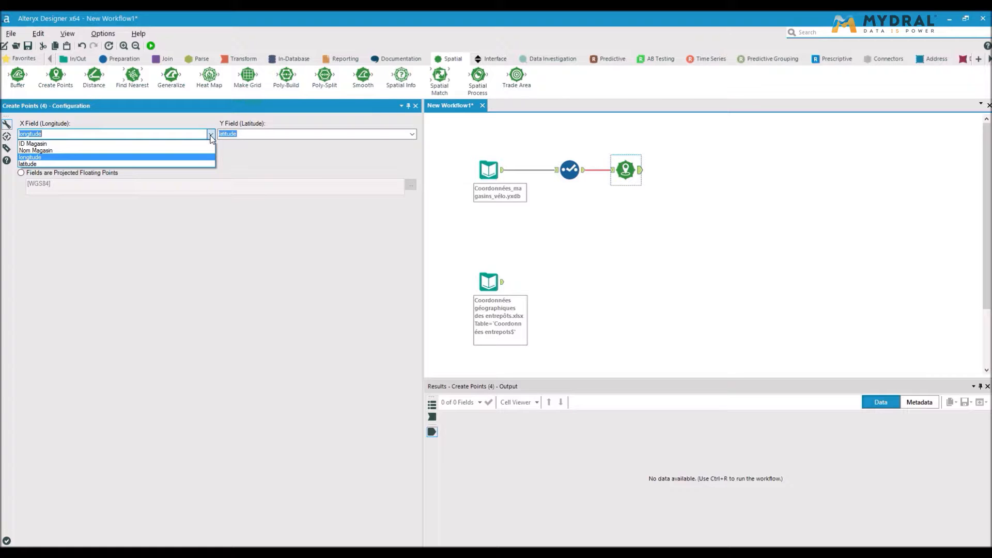
pyautogui.click(211, 136)
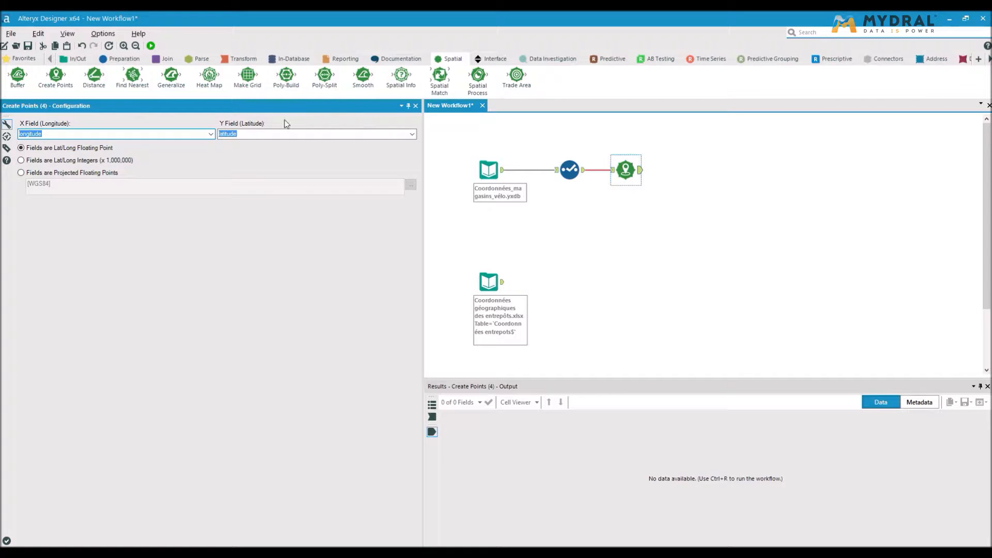
pyautogui.click(413, 135)
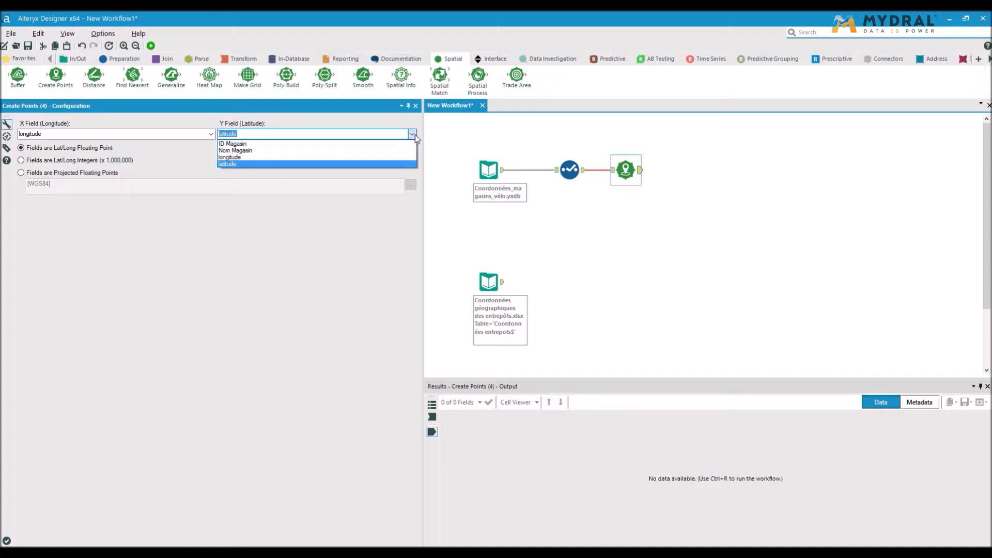
pyautogui.click(413, 135)
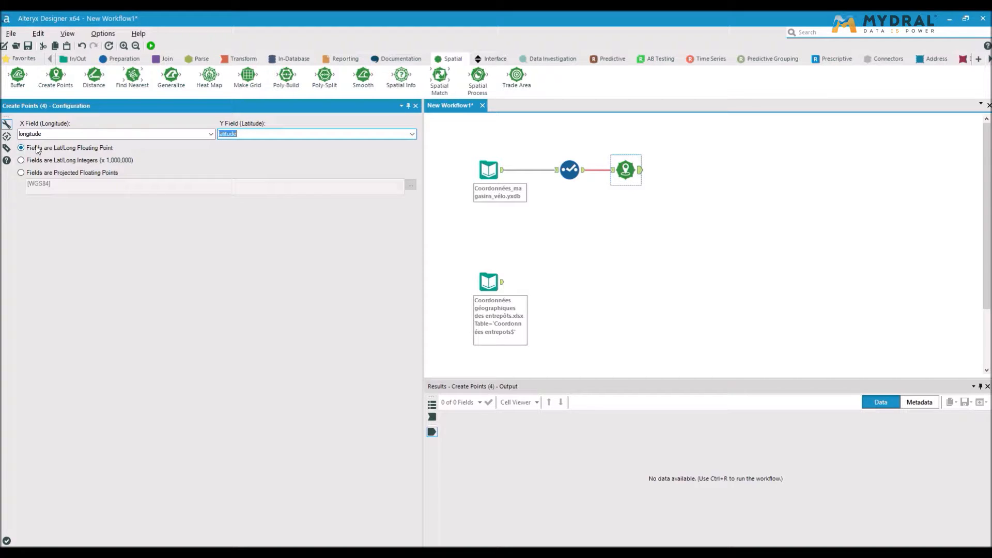
# Add a Create Points tool after the warehouse coordinates input, keeping longitude and latitude as the point fields
pyautogui.click(489, 170)
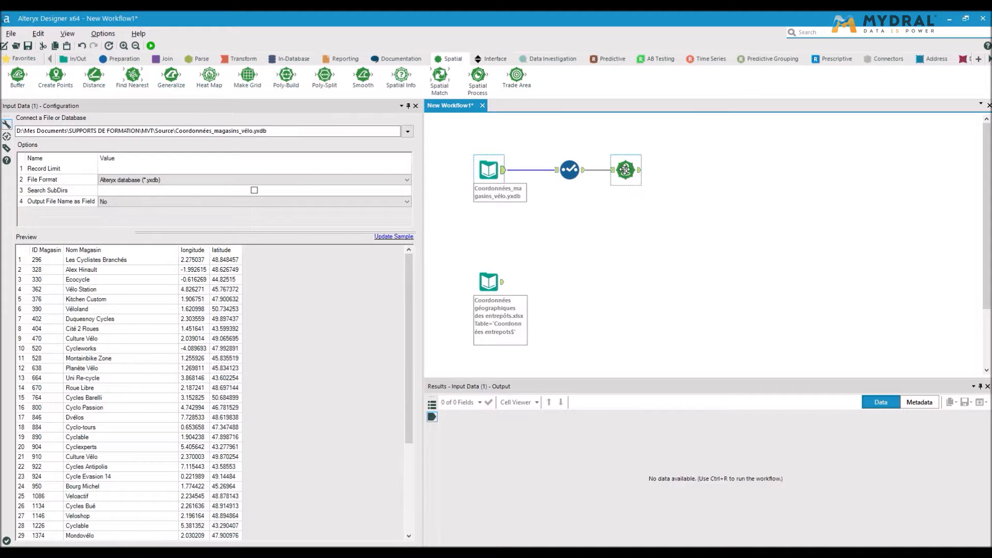
pyautogui.click(625, 169)
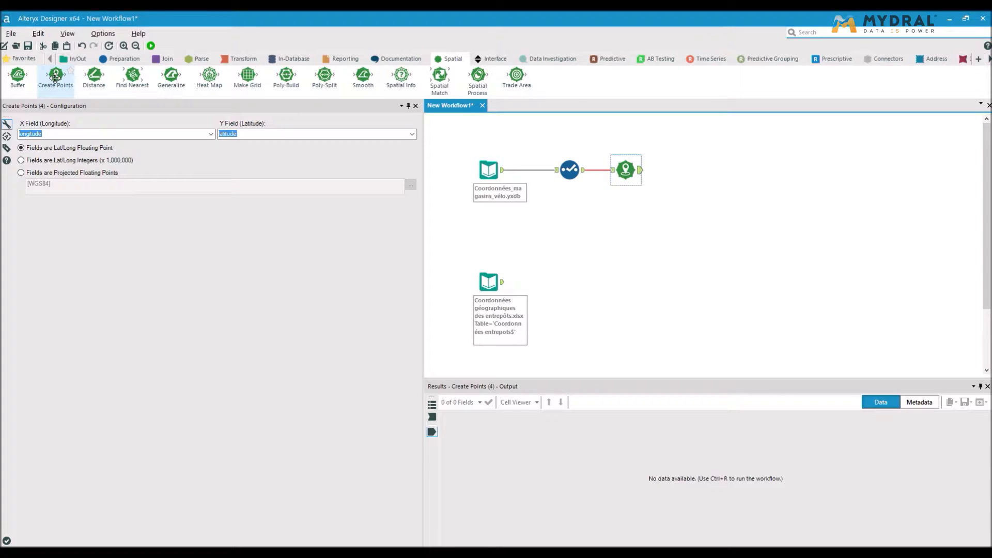
pyautogui.moveTo(55, 78); pyautogui.dragTo(554, 281)
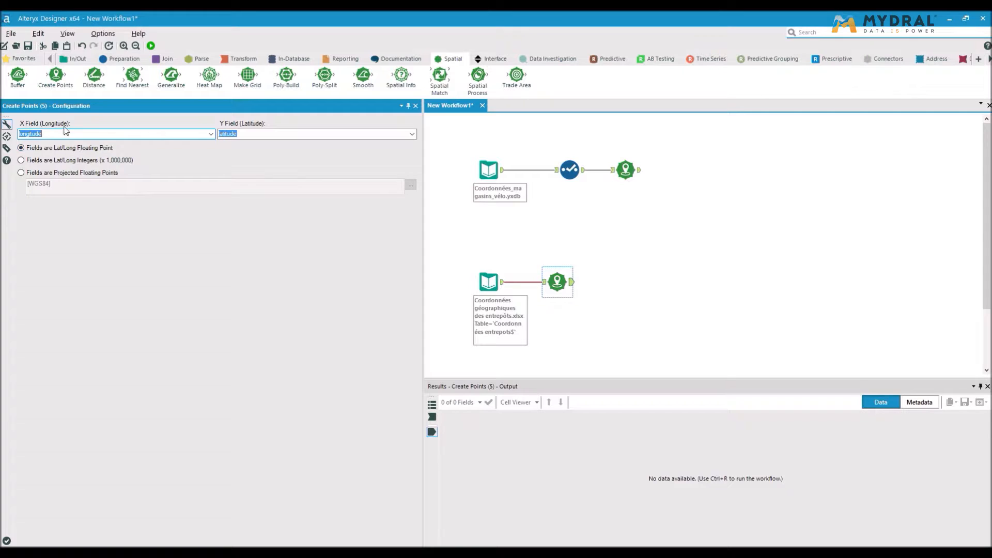
pyautogui.click(677, 271)
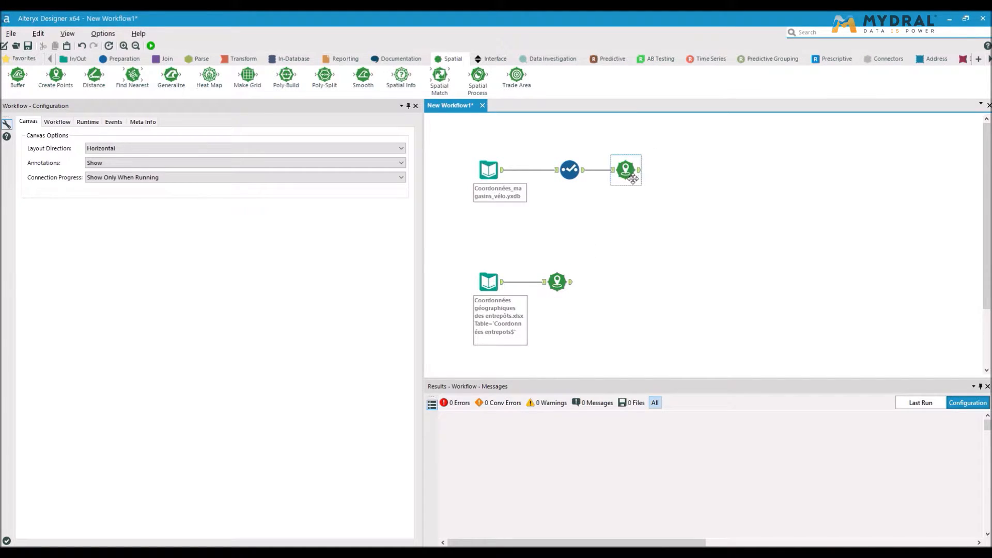
pyautogui.click(557, 281)
# Add an Append Fields tool with warehouse points as Source and store points as Target, then widen the Rename column
pyautogui.click(166, 62)
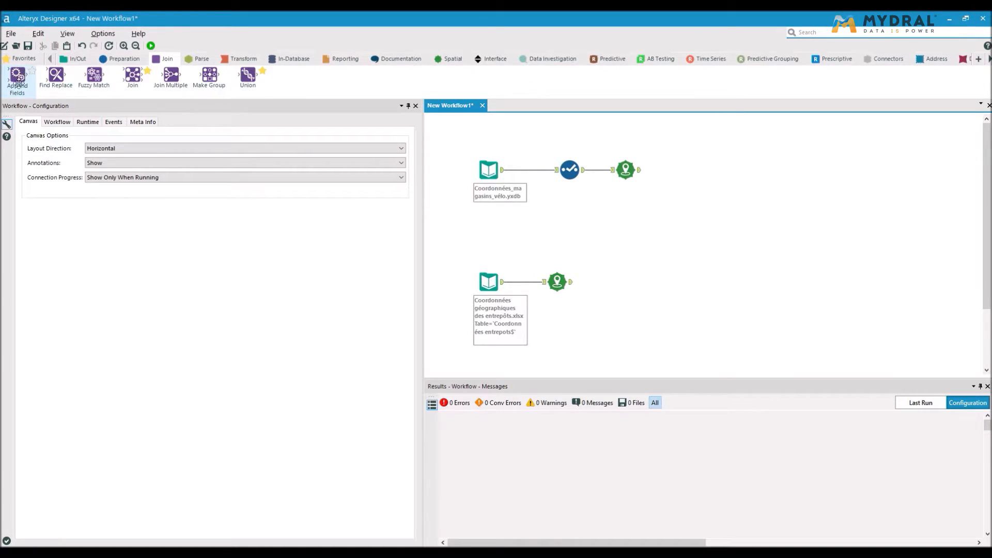
pyautogui.moveTo(14, 81); pyautogui.dragTo(694, 219)
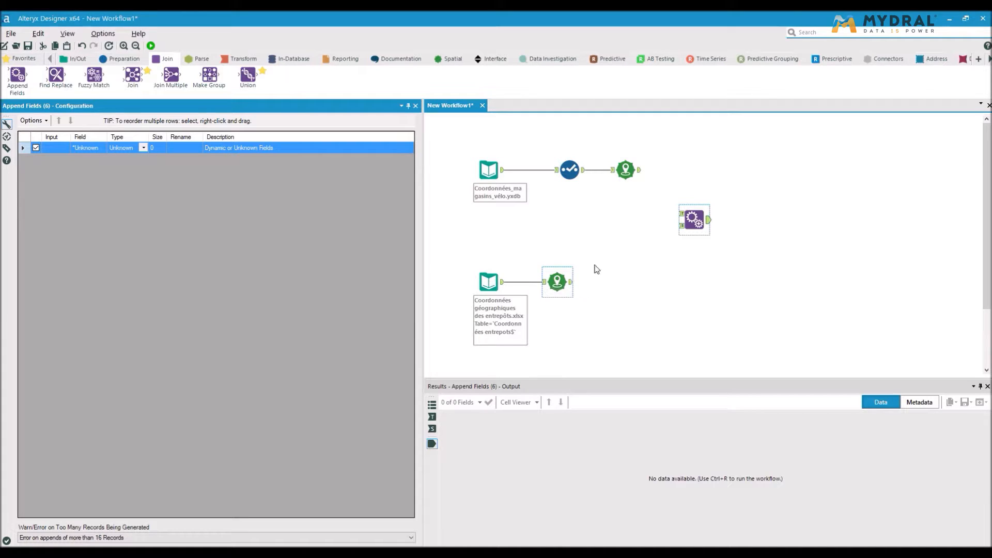
pyautogui.moveTo(571, 282)
pyautogui.mouseDown()
pyautogui.moveTo(627, 277)
pyautogui.moveTo(672, 246)
pyautogui.moveTo(680, 226)
pyautogui.mouseUp()
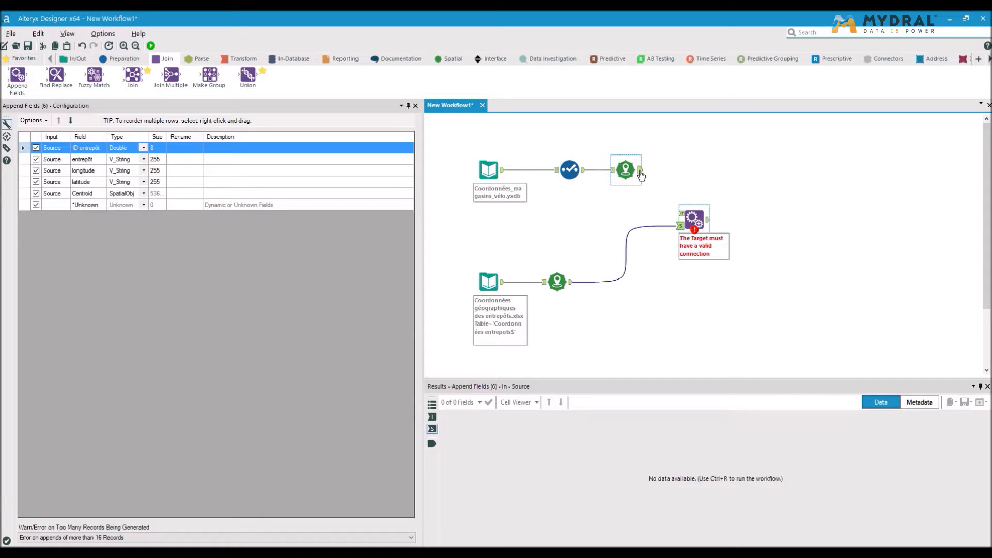
pyautogui.moveTo(640, 170); pyautogui.dragTo(679, 220)
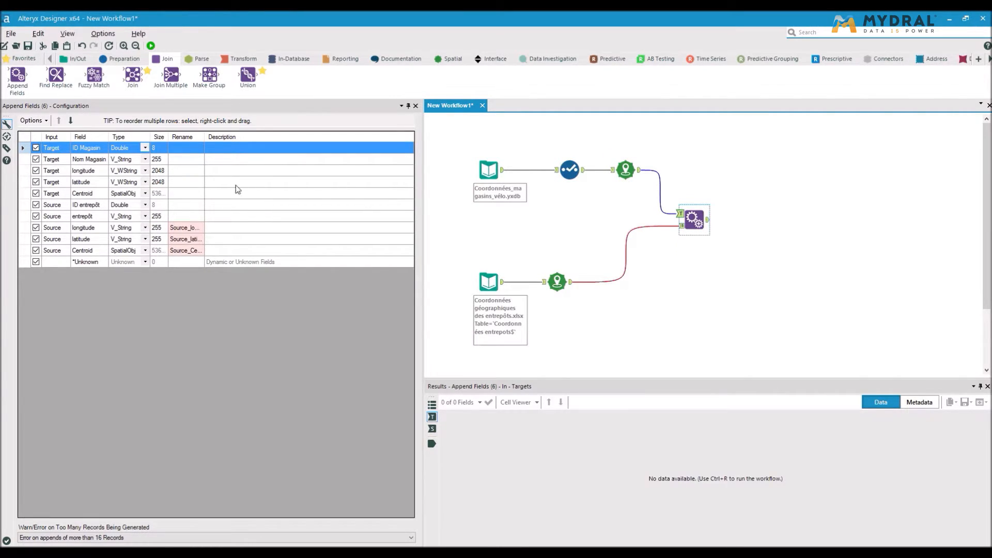
pyautogui.moveTo(202, 137); pyautogui.dragTo(298, 137)
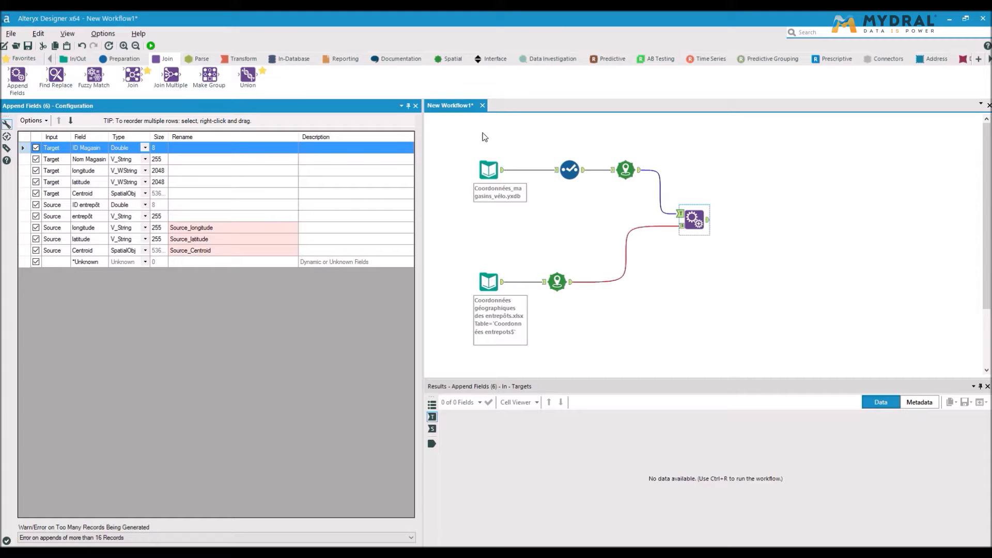
# Connect a Distance tool after Append Fields, from Centroid to Source_Centroid, with units set to Kilometers
pyautogui.click(450, 61)
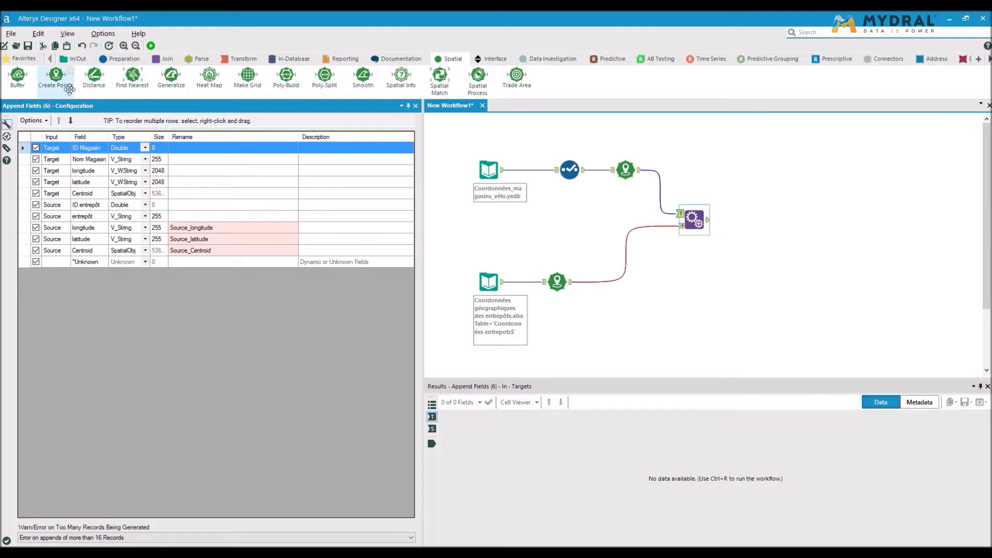
pyautogui.moveTo(93, 81); pyautogui.dragTo(755, 219)
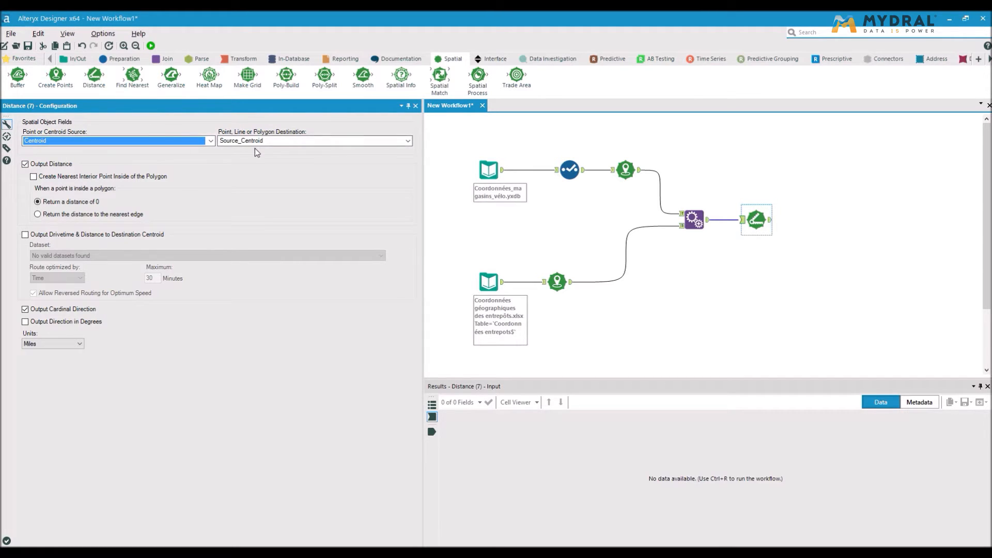
pyautogui.click(59, 346)
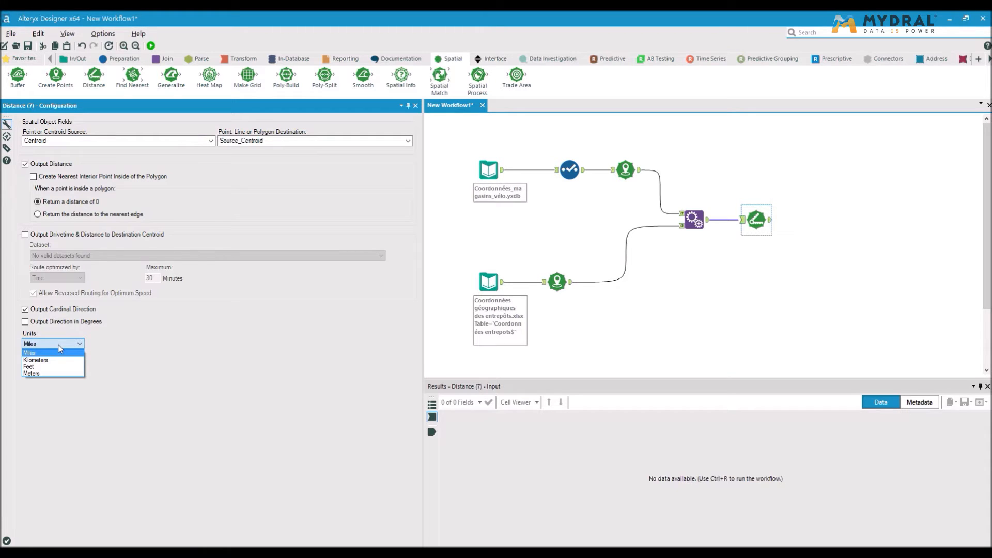
pyautogui.click(55, 361)
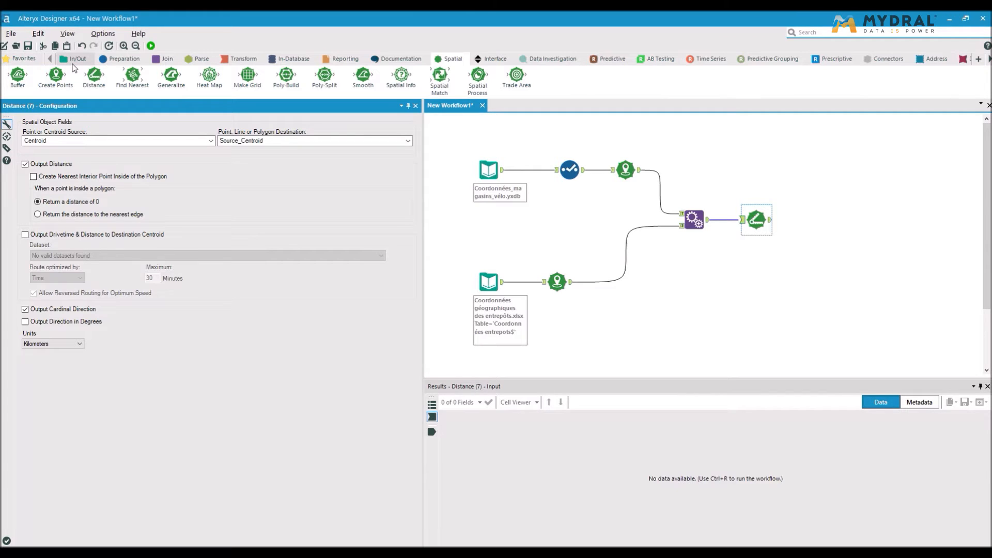
# Attach a Browse tool after the Distance tool and run the workflow
pyautogui.click(74, 61)
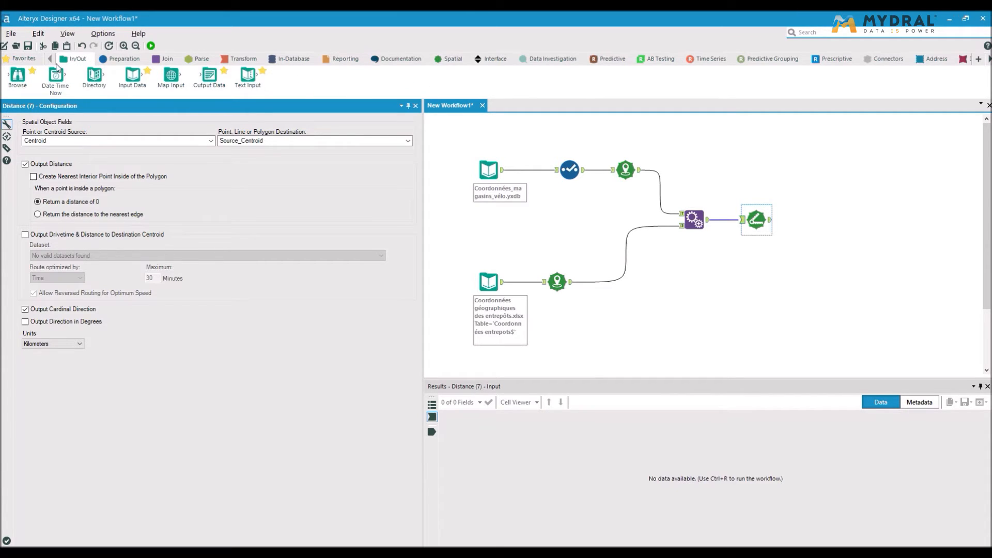
pyautogui.moveTo(28, 81); pyautogui.dragTo(812, 219)
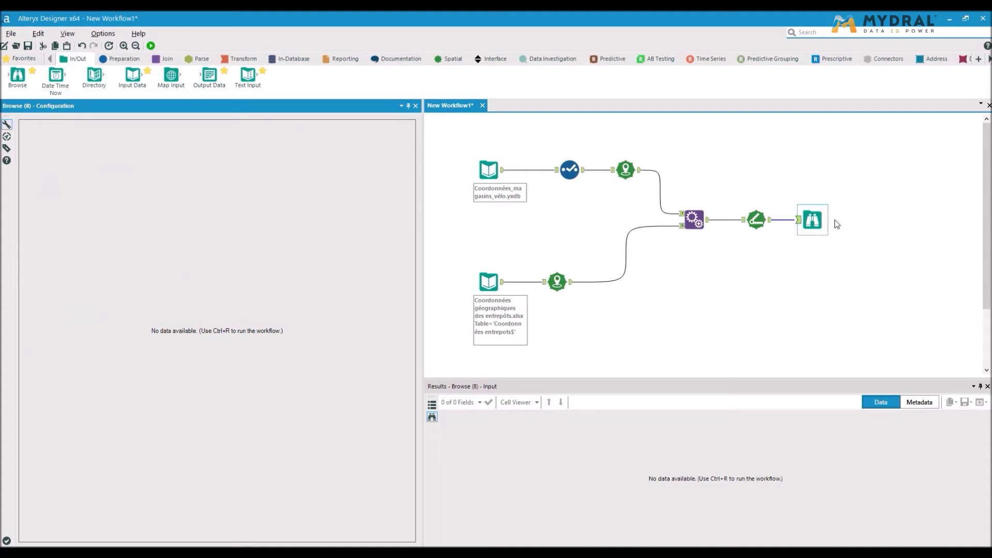
pyautogui.click(150, 46)
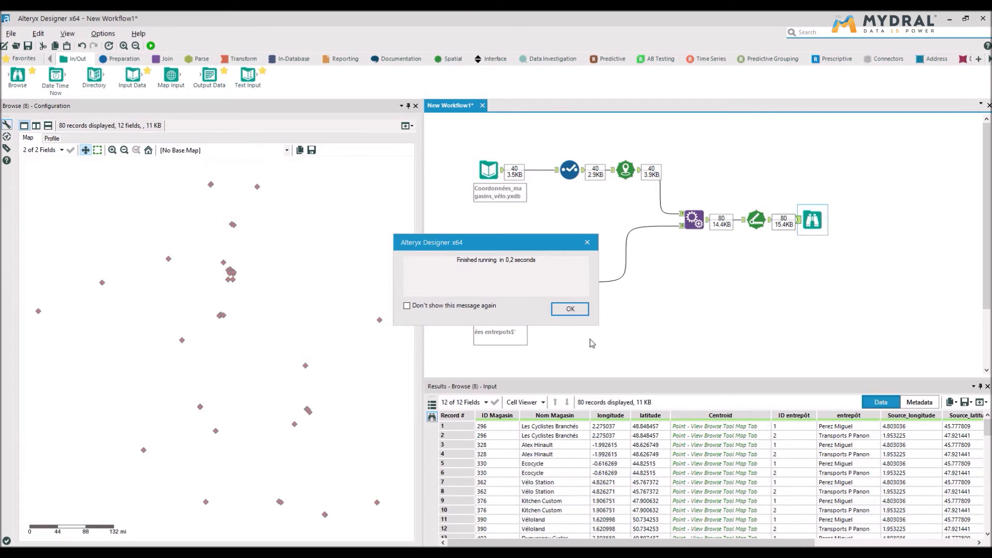
pyautogui.click(570, 310)
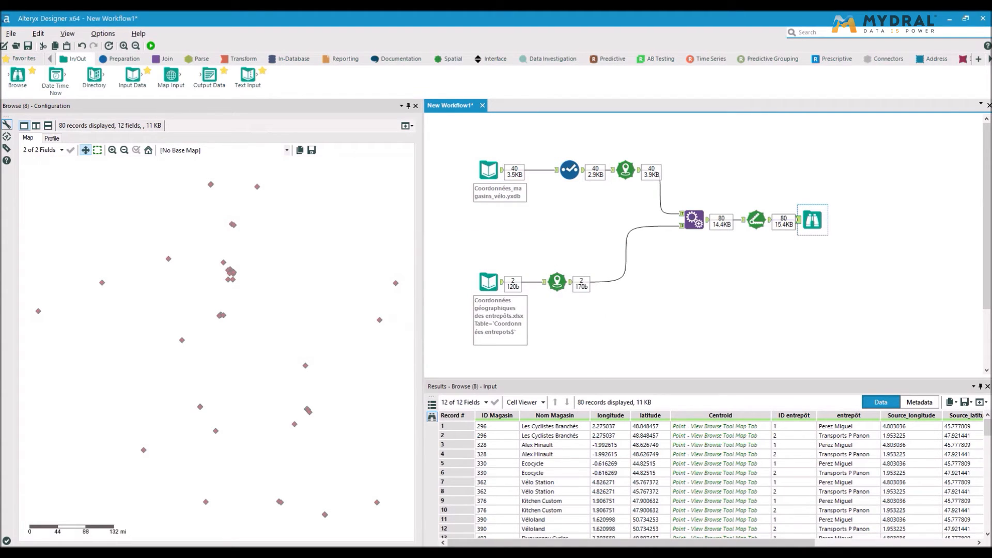
# Examine the distance and direction results in the output table, selecting store records to locate them on the map preview
pyautogui.moveTo(604, 543); pyautogui.dragTo(762, 543)
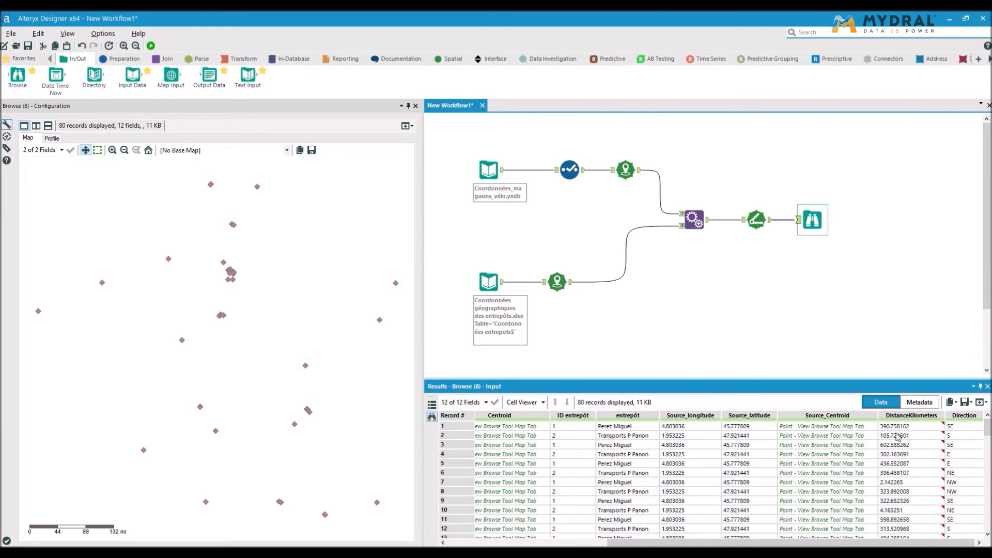
pyautogui.click(893, 427)
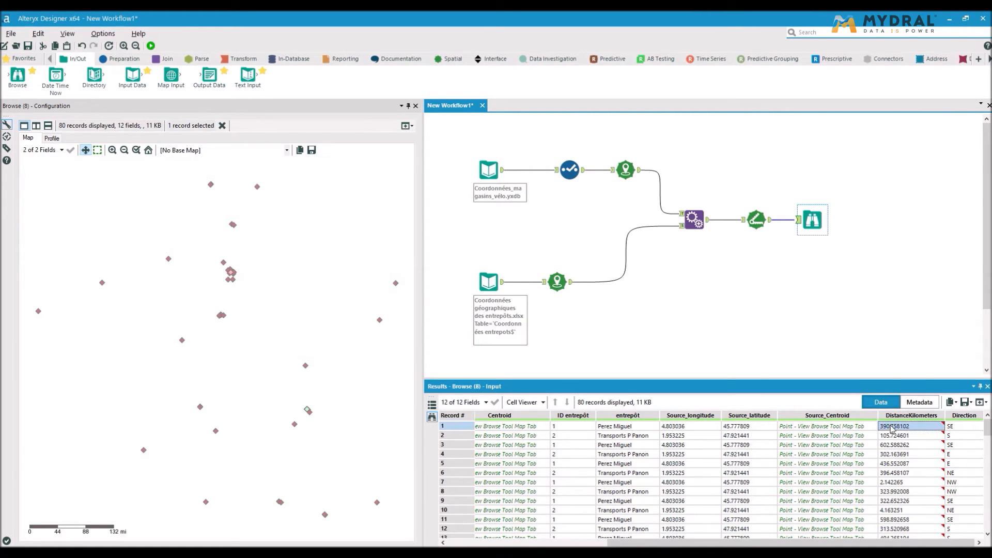
pyautogui.hscroll(-5, 720, 440)
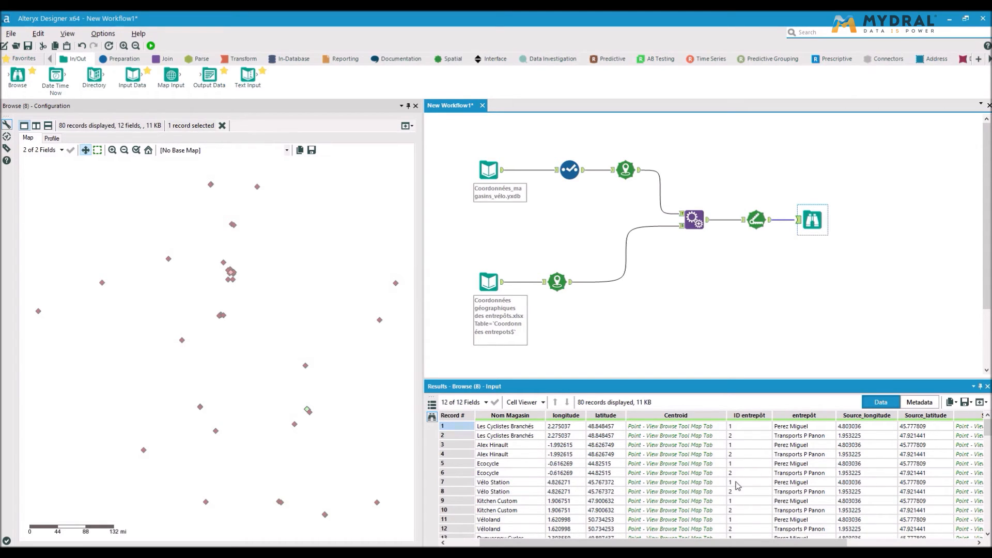
pyautogui.hscroll(1, 737, 485)
pyautogui.hscroll(-2, 738, 486)
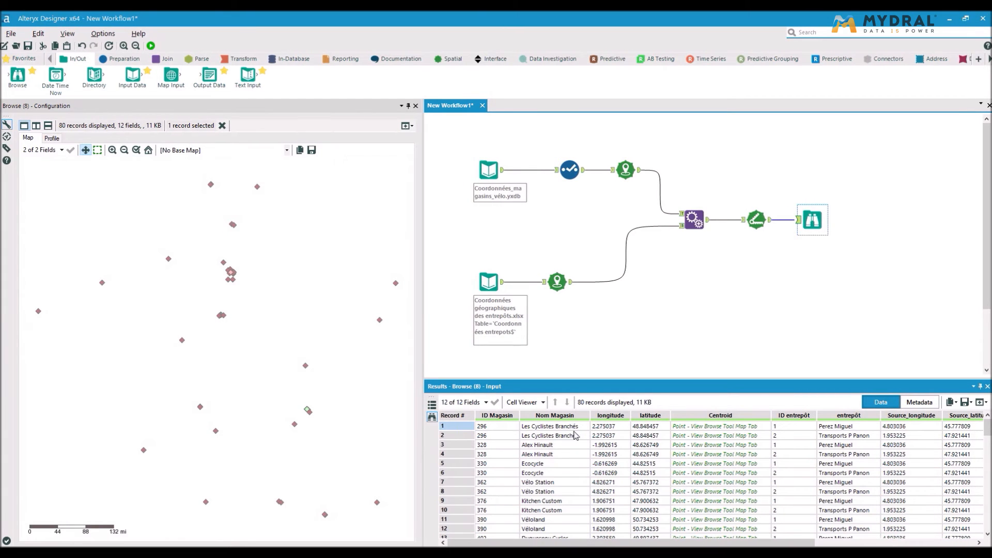
pyautogui.click(540, 446)
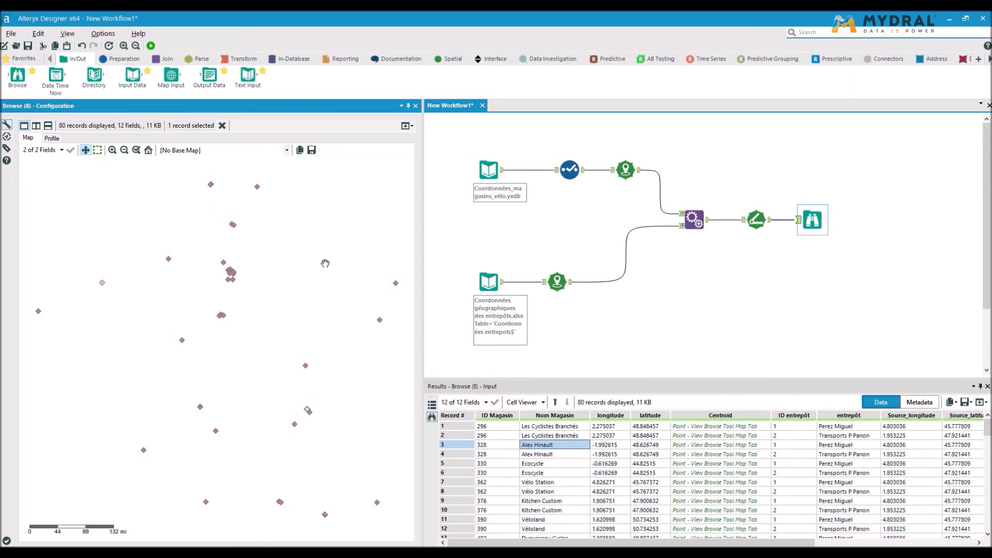
# Set the map preview's base map to Carto (Positron) - Most Recent Vintage
pyautogui.click(286, 153)
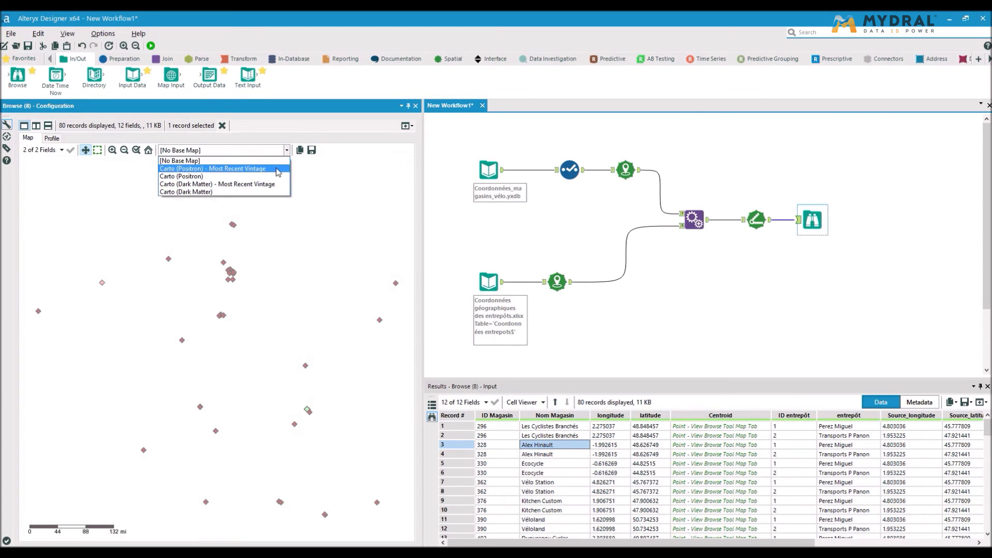
pyautogui.click(276, 170)
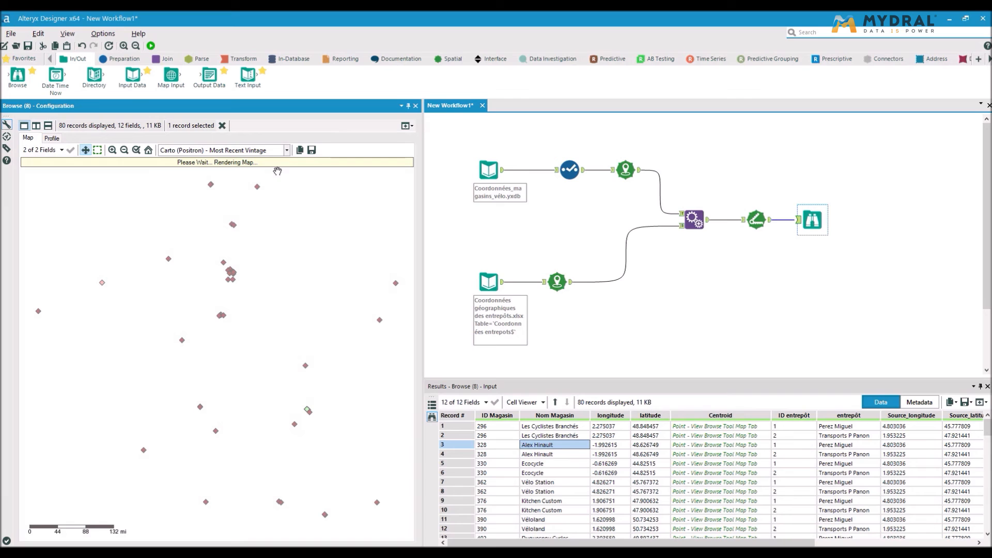